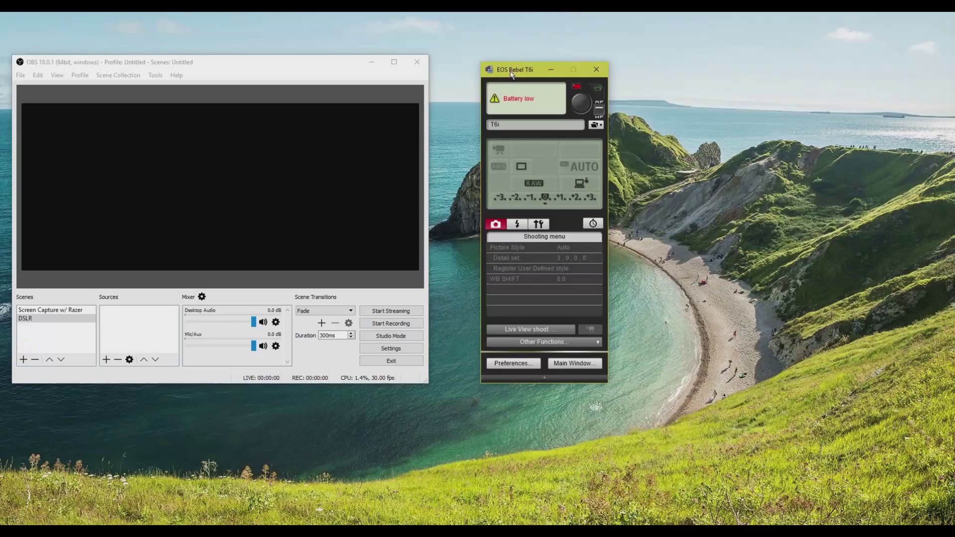
Place the EOS Utility camera window on the desktop's right and the OBS window to its left.
left_click_drag(511, 70, 775, 87)
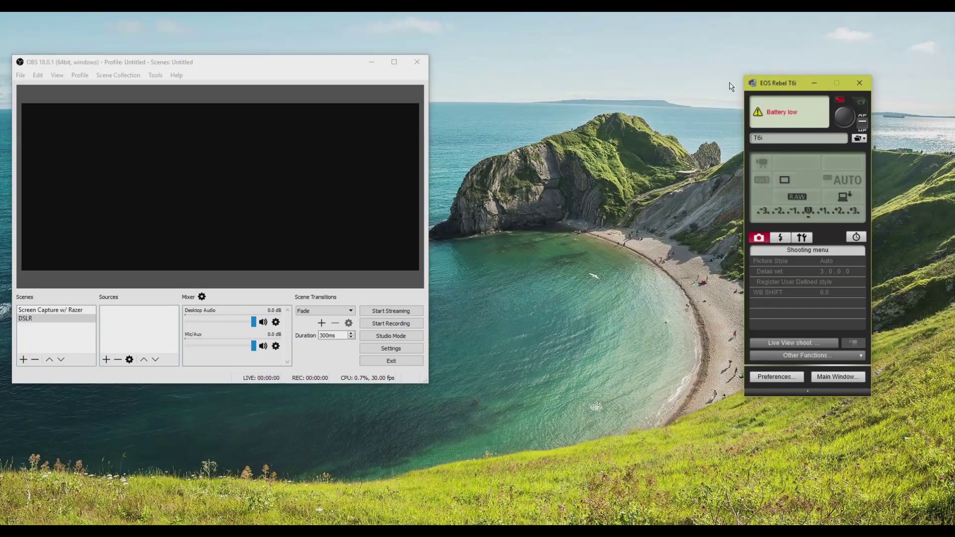
left_click(334, 68)
left_click_drag(335, 68, 351, 73)
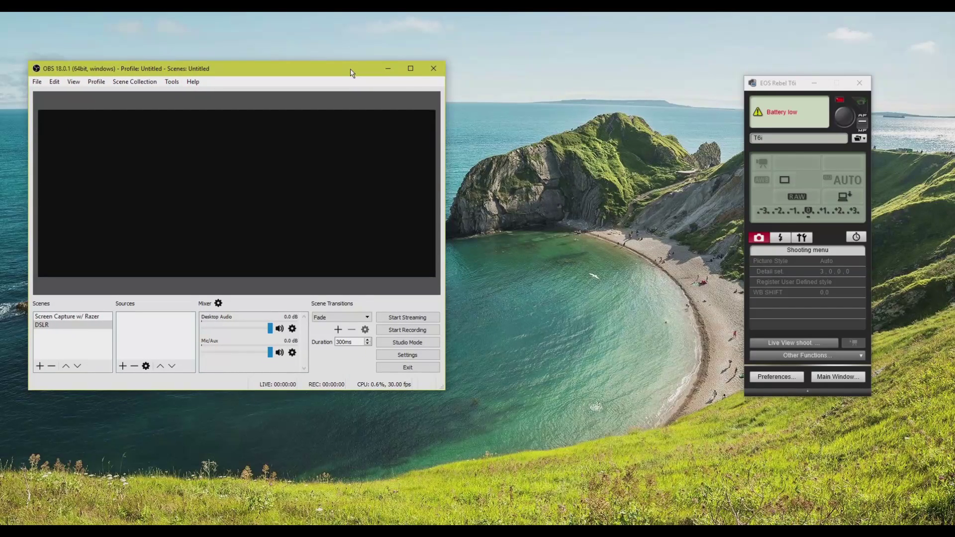
left_click_drag(351, 73, 364, 100)
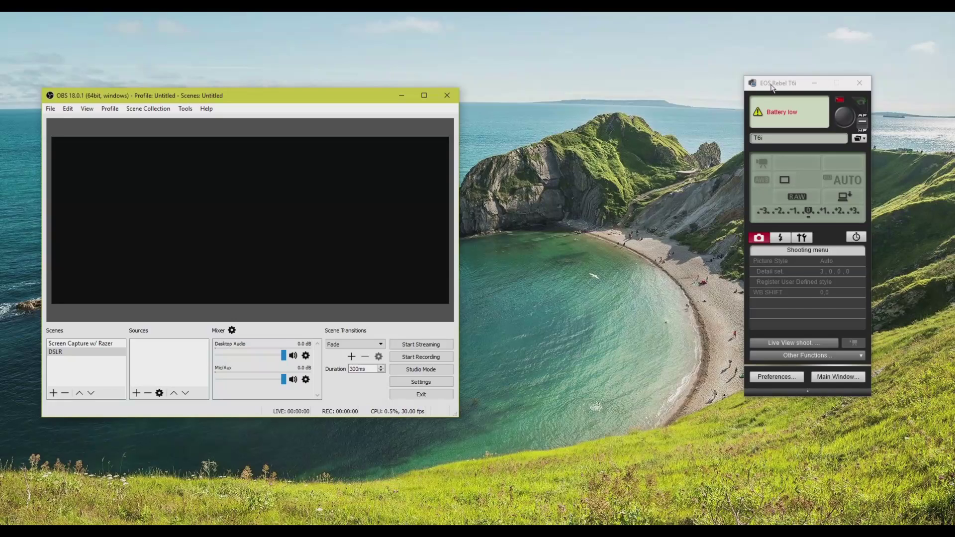
mouse_move(279, 96)
left_mouse_down()
mouse_move(261, 87)
mouse_move(270, 86)
left_mouse_up()
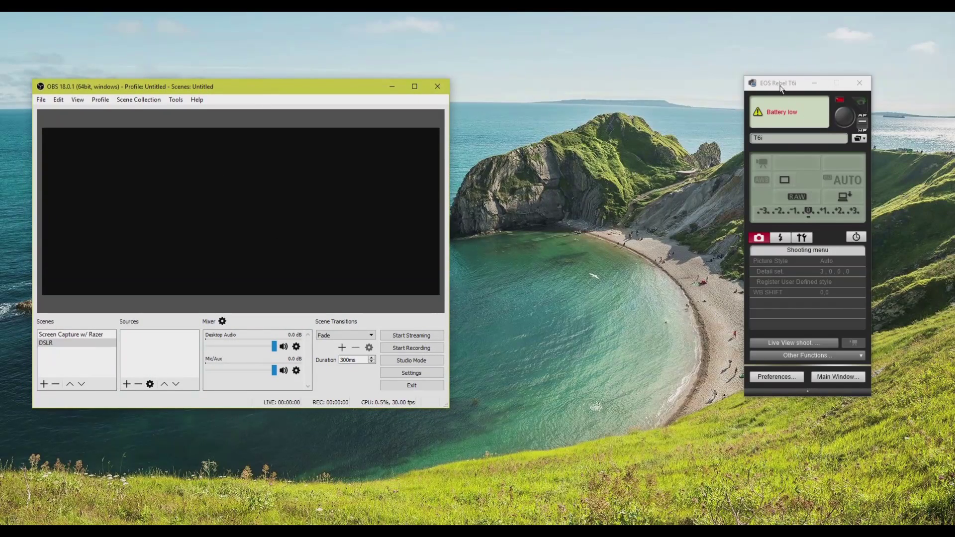
left_click_drag(781, 87, 814, 88)
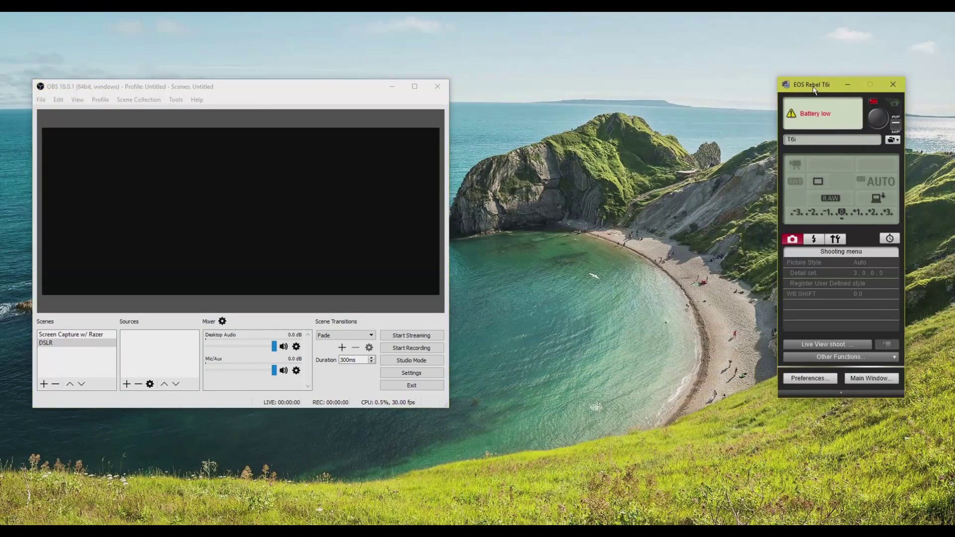
Start Live View shooting, arrange Remote Live View beside OBS, and select the DSLR scene.
left_click(818, 344)
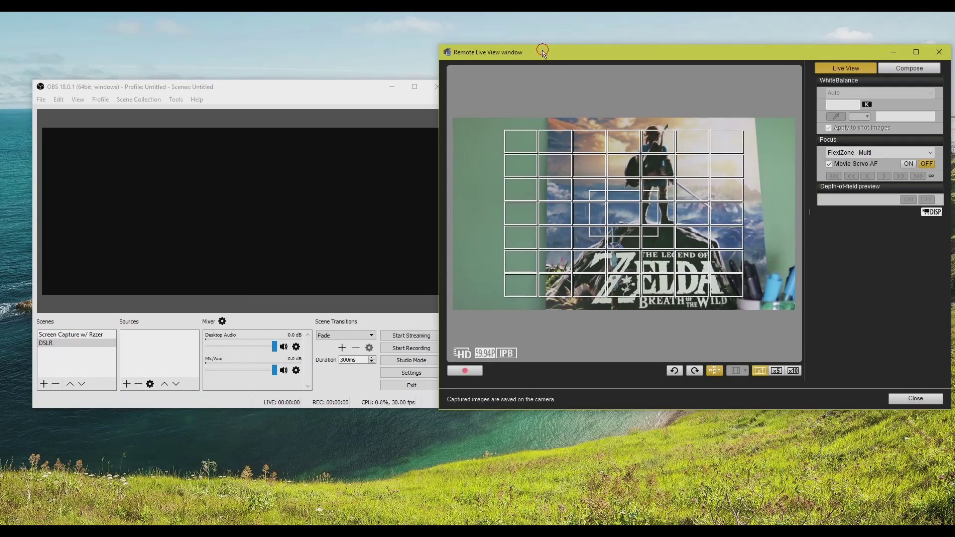
left_click_drag(539, 54, 540, 72)
left_click(347, 90)
left_click_drag(347, 90, 320, 83)
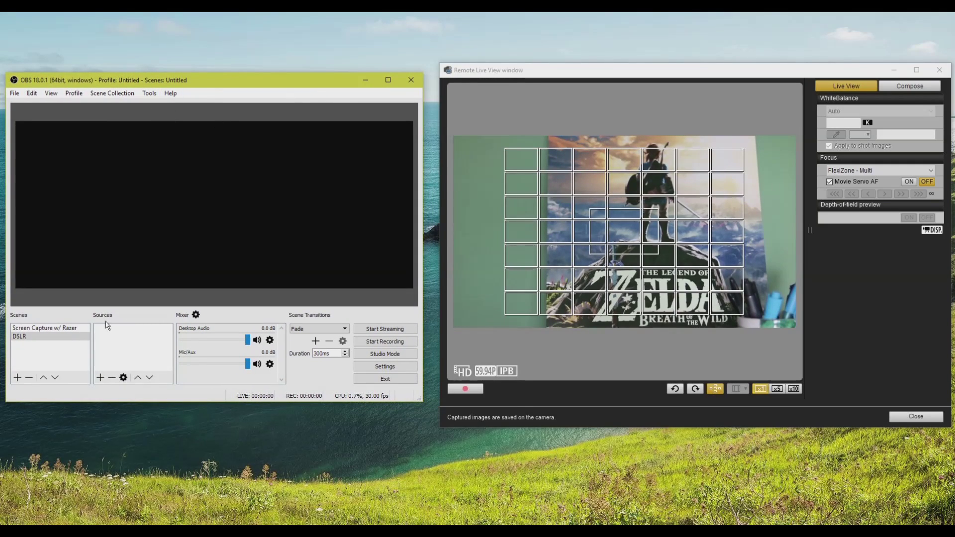
left_click(19, 337)
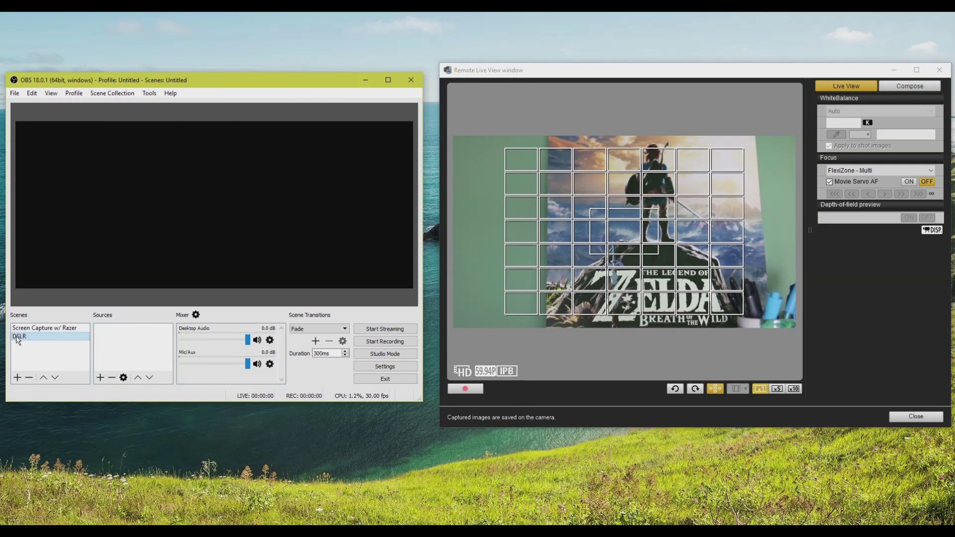
Add a Window Capture source named 'DSLR Camera' targeting the Remote Live View window.
left_click(100, 378)
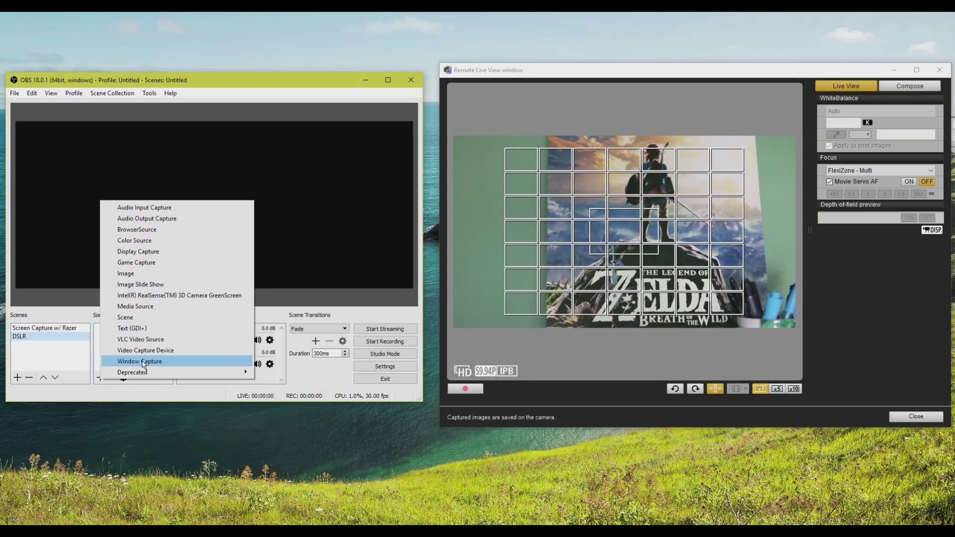
left_click(143, 362)
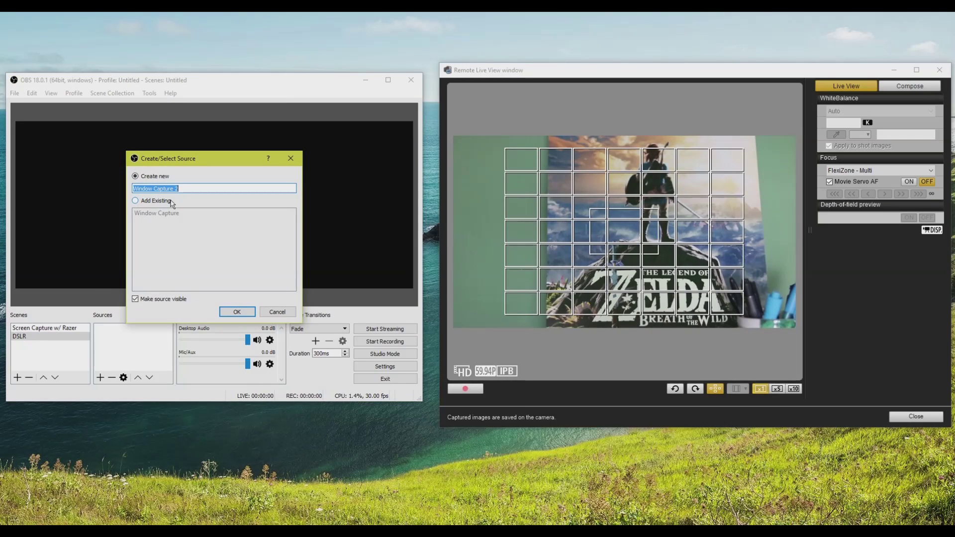
type("DSLR Camera")
key("Return")
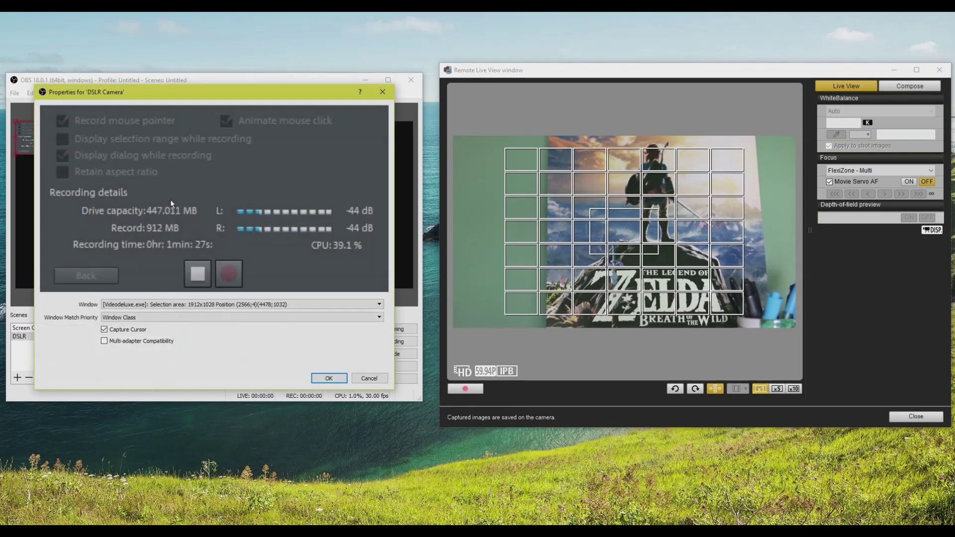
left_click(115, 305)
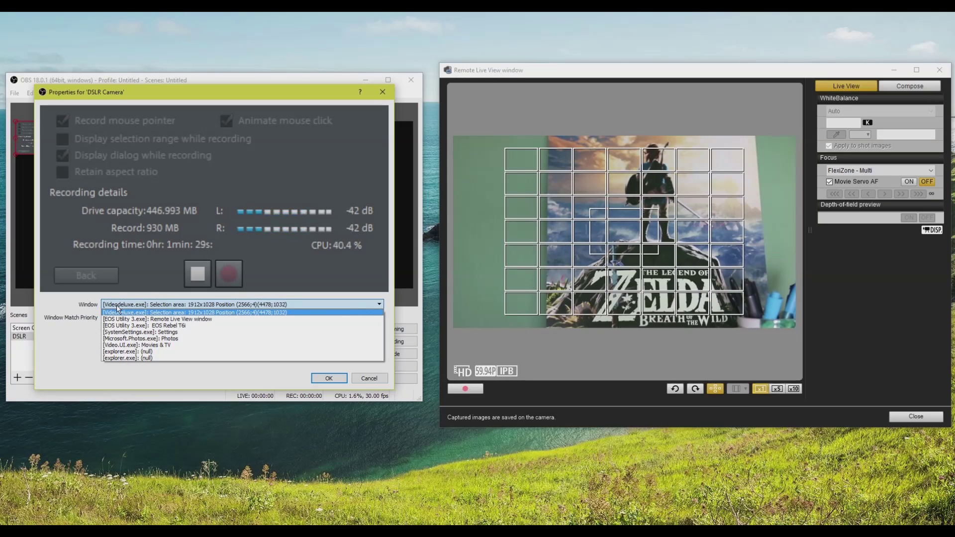
left_click(161, 319)
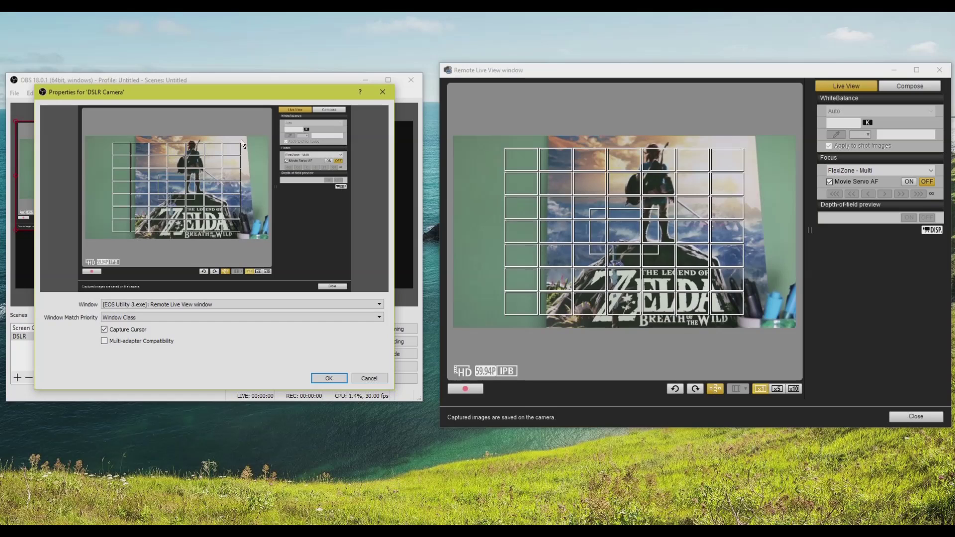
left_click_drag(199, 95, 228, 139)
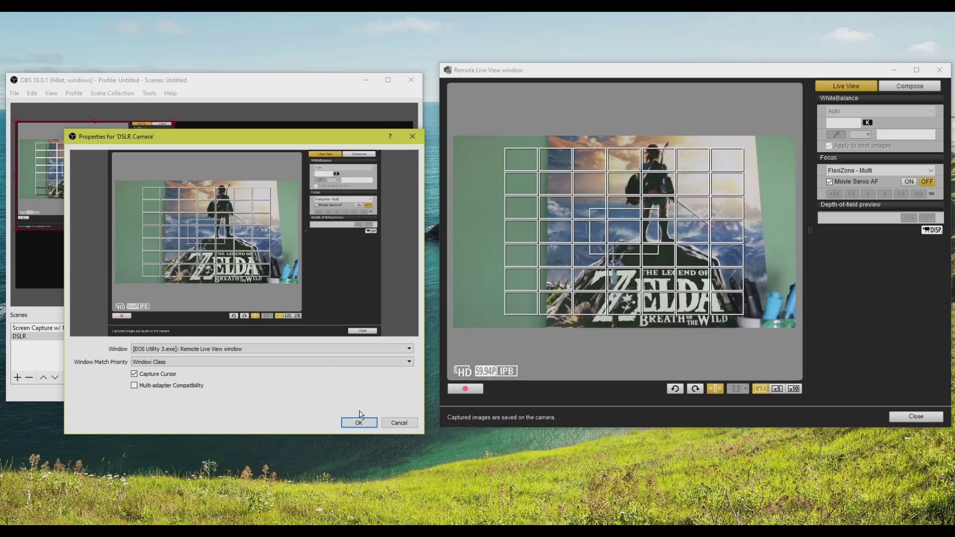
left_click(359, 427)
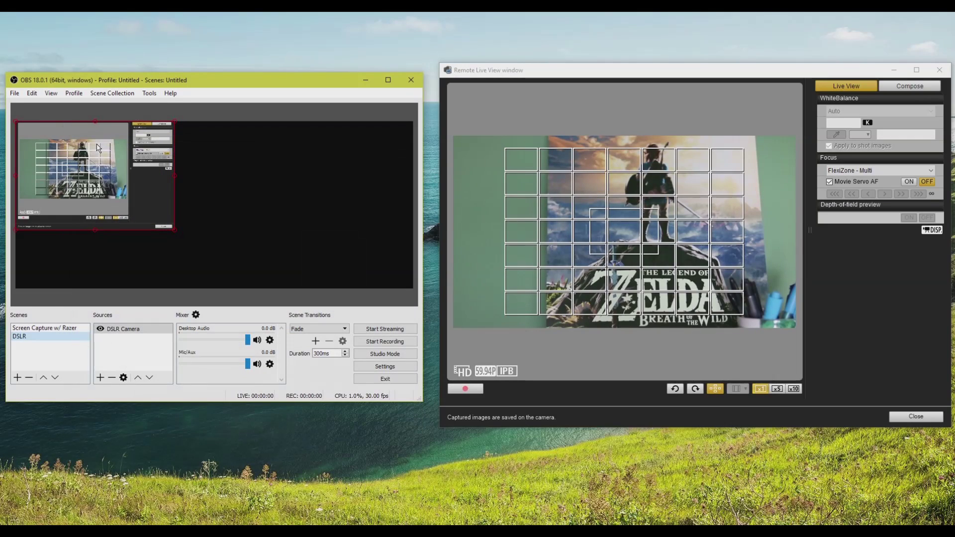
Enlarge the DSLR Camera source in the preview and turn off the AF grid in Remote Live View.
left_click_drag(175, 231, 255, 286)
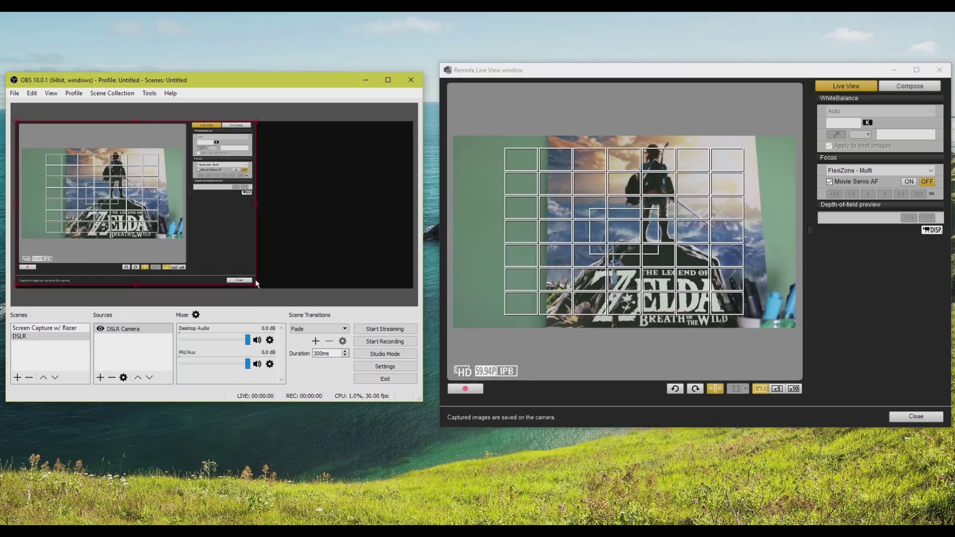
left_click(715, 396)
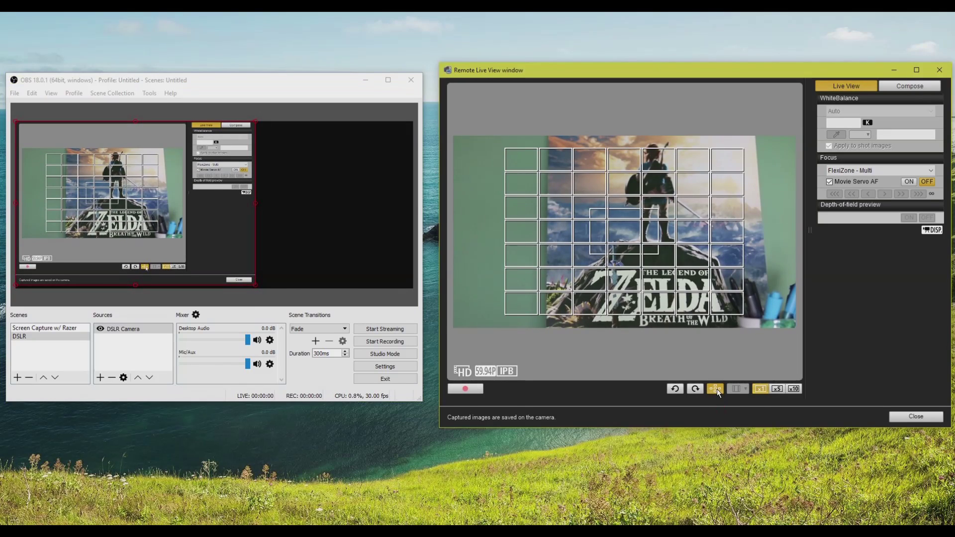
left_click(716, 389)
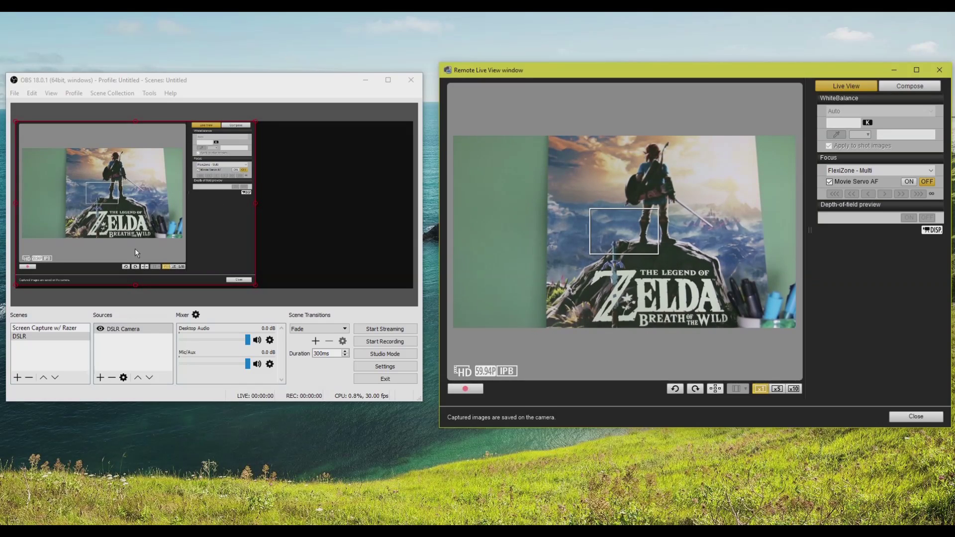
In Edit Transform, crop DSLR Camera by Left 20, Right 300, Top 20, Bottom 125.
right_click(156, 214)
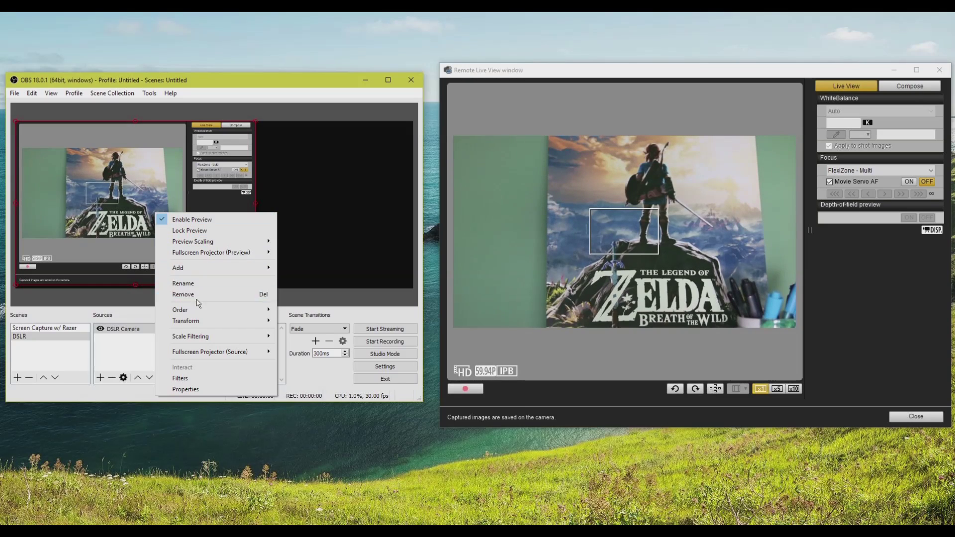
mouse_move(229, 323)
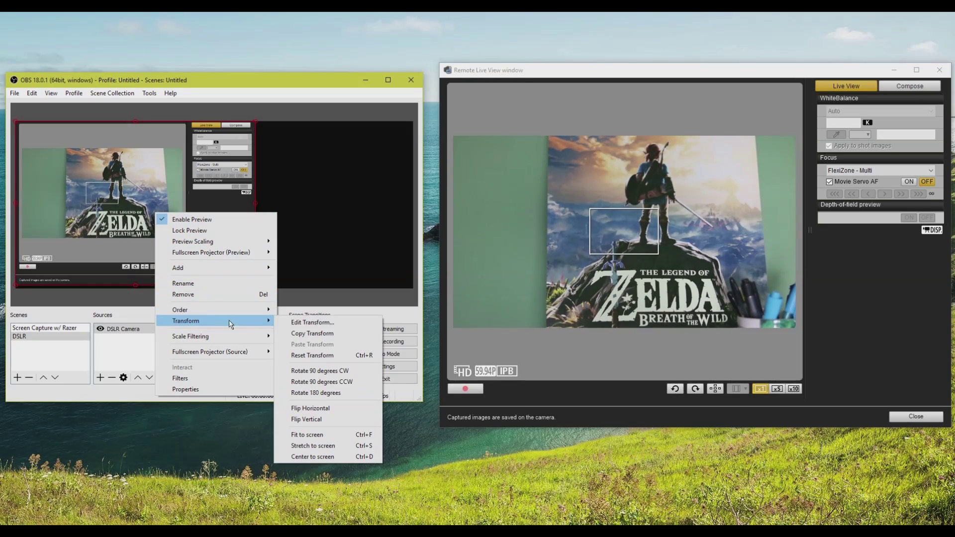
left_click(315, 322)
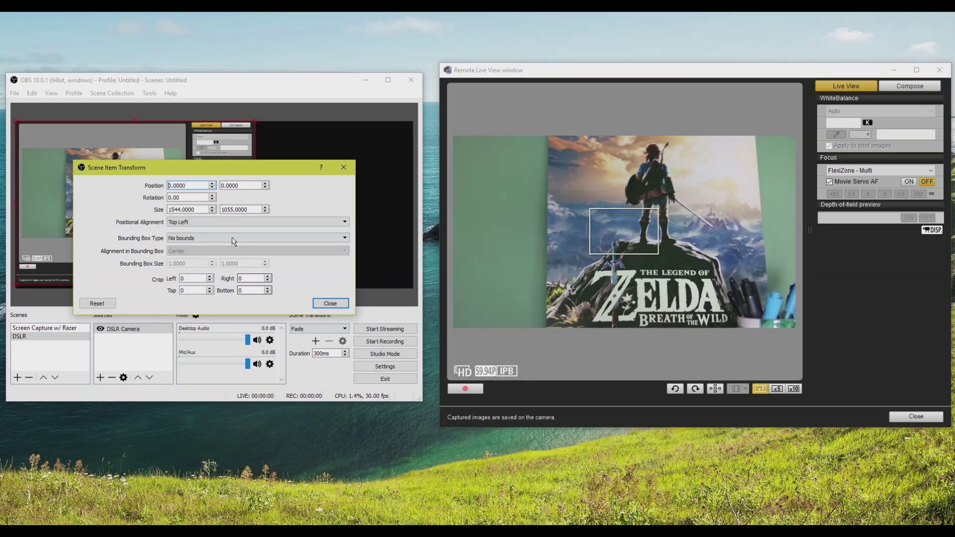
left_click_drag(198, 172, 236, 303)
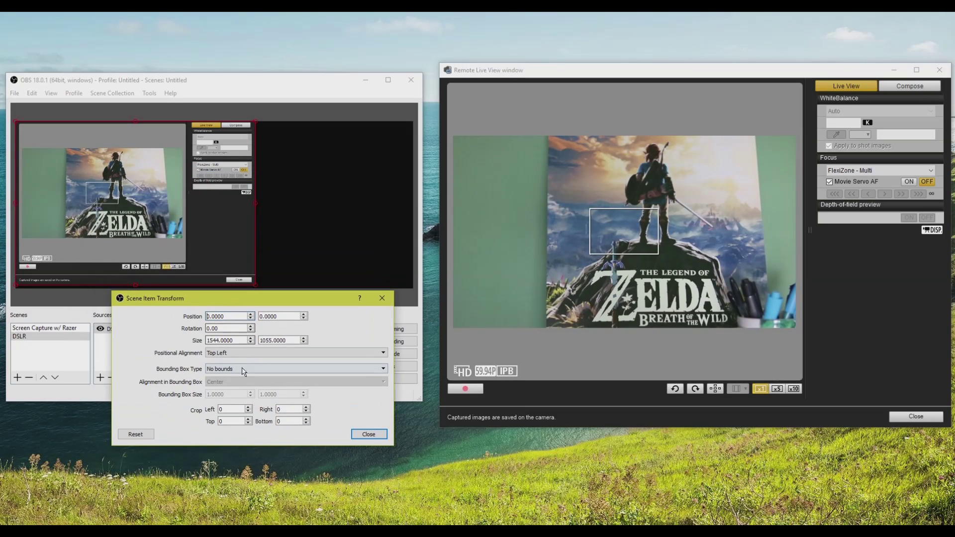
left_click(223, 410)
double_click(223, 410)
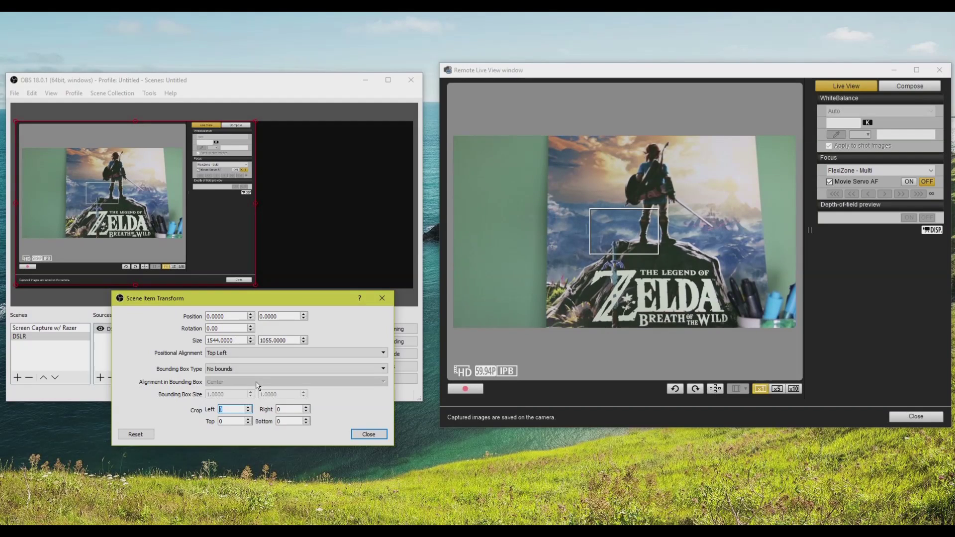
type("20")
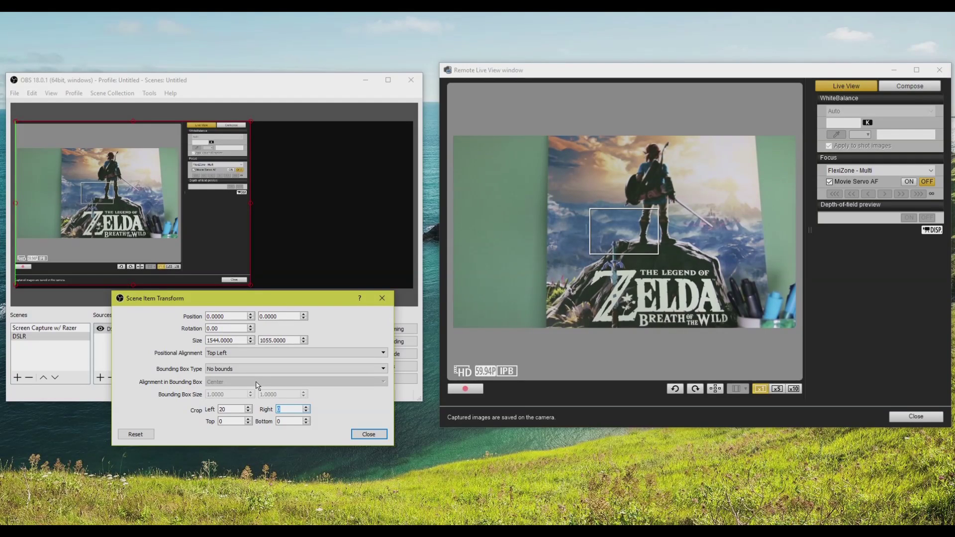
type("300")
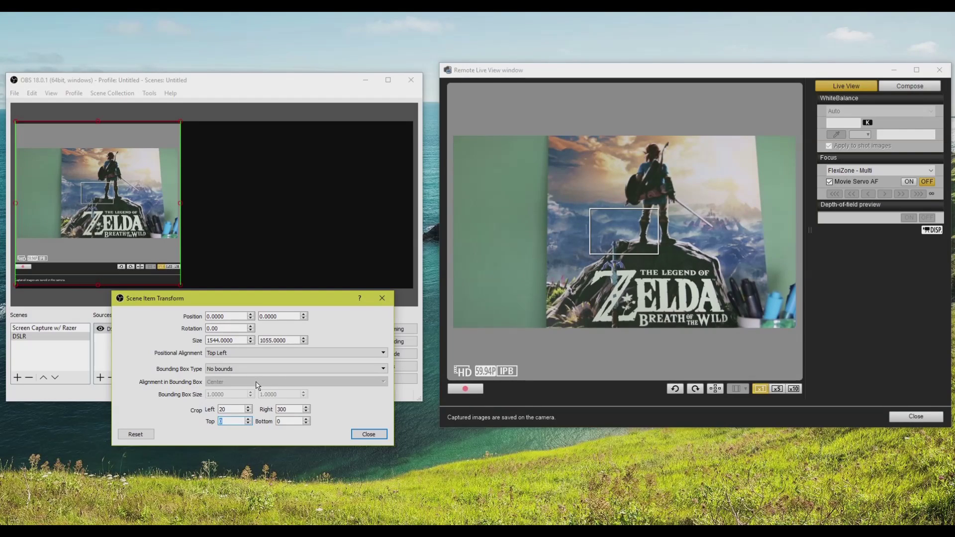
type("20")
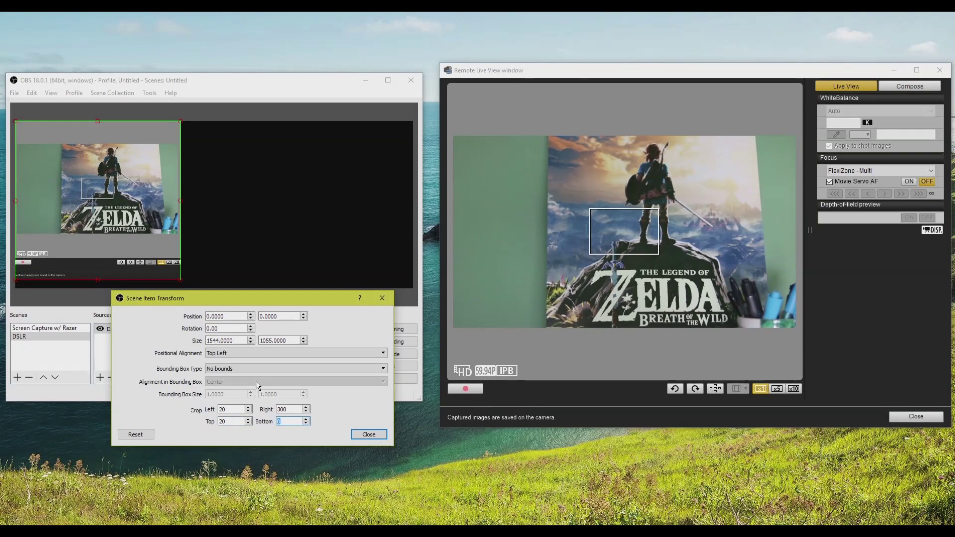
type("125")
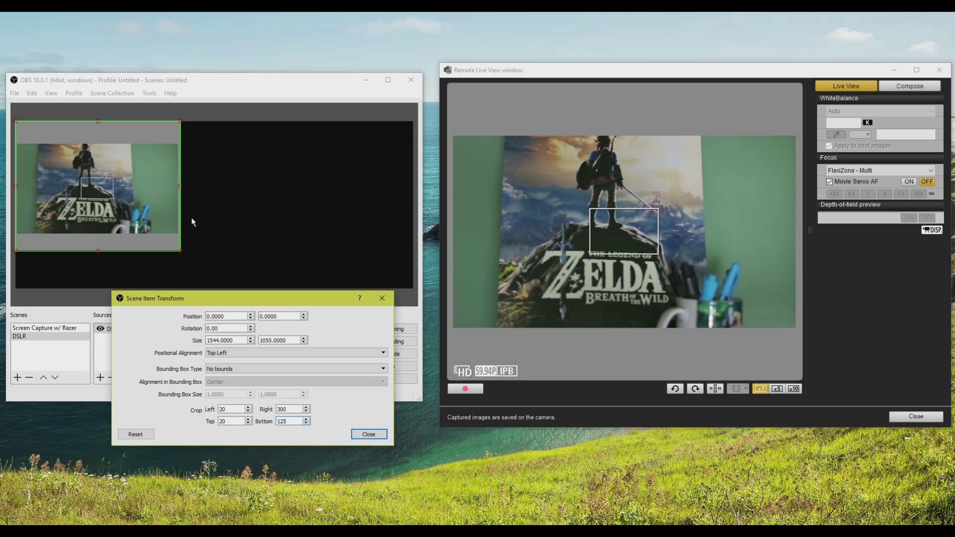
Close the Scene Item Transform dialog with the crop applied.
mouse_move(209, 298)
left_mouse_down()
mouse_move(204, 264)
mouse_move(216, 304)
left_mouse_up()
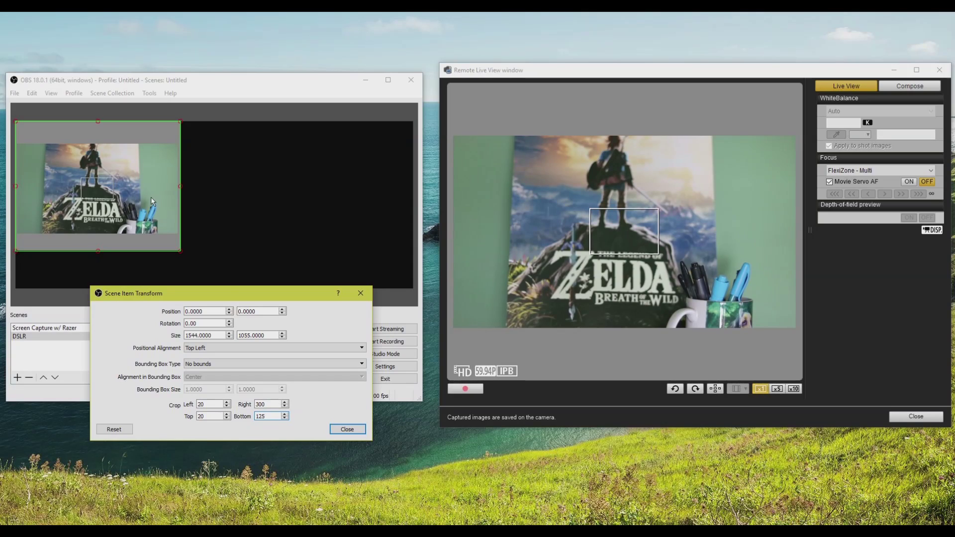
left_click(347, 429)
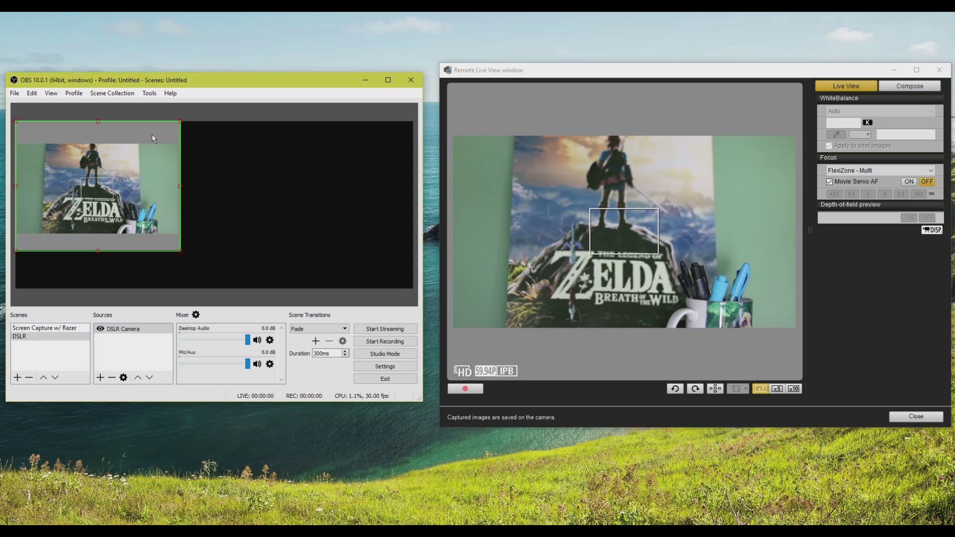
Drag the OBS window slightly to the right on the desktop.
left_click_drag(144, 87, 190, 87)
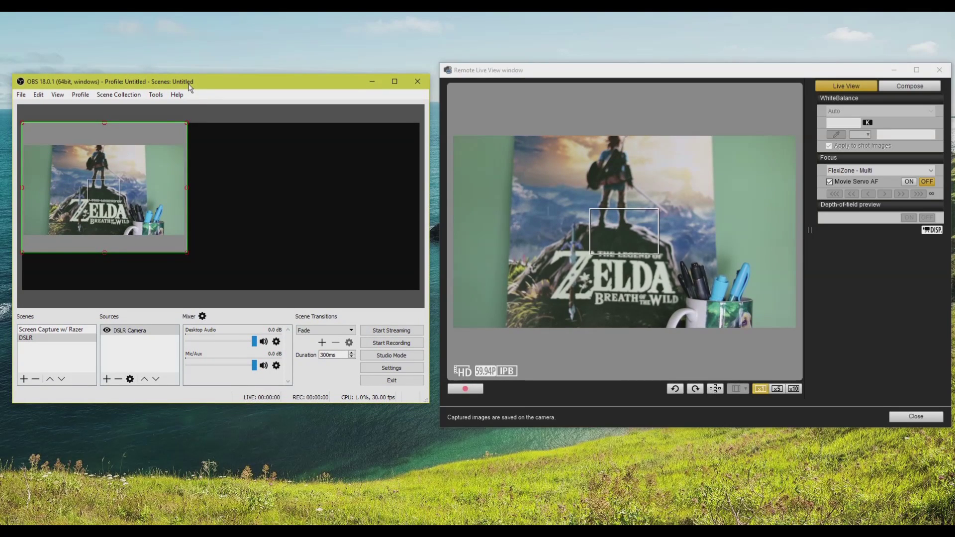